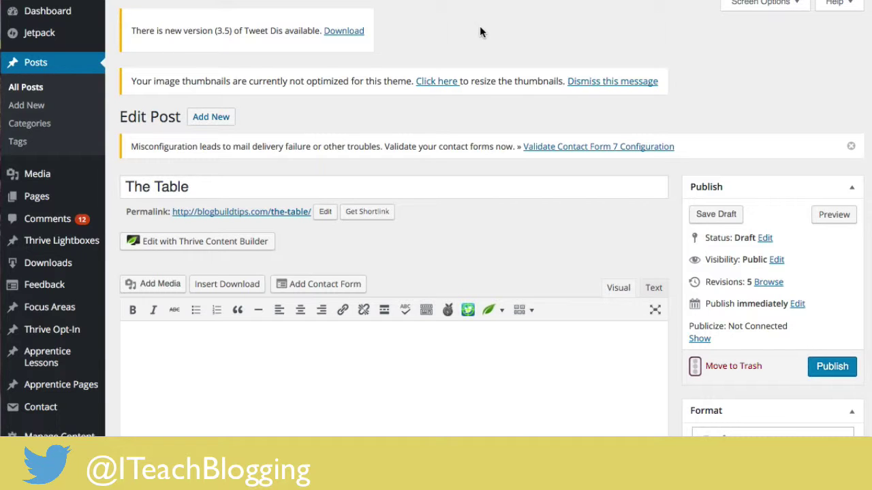
Step: Switch 'The Table' post to the Text editor and select the table HTML in the 'Table with Colspan' note
{"action": "scroll", "coordinate": [480, 27], "scroll_direction": "down", "scroll_amount": 5}
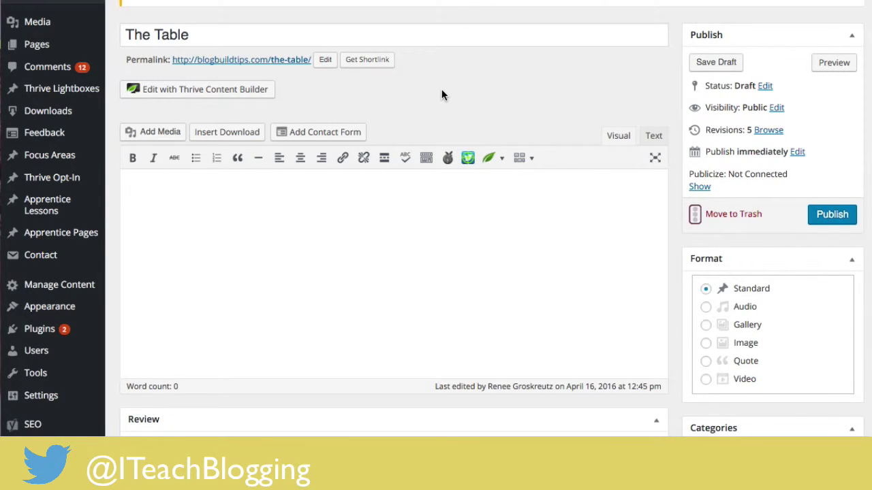
{"action": "scroll", "coordinate": [441, 95], "scroll_direction": "up", "scroll_amount": 2}
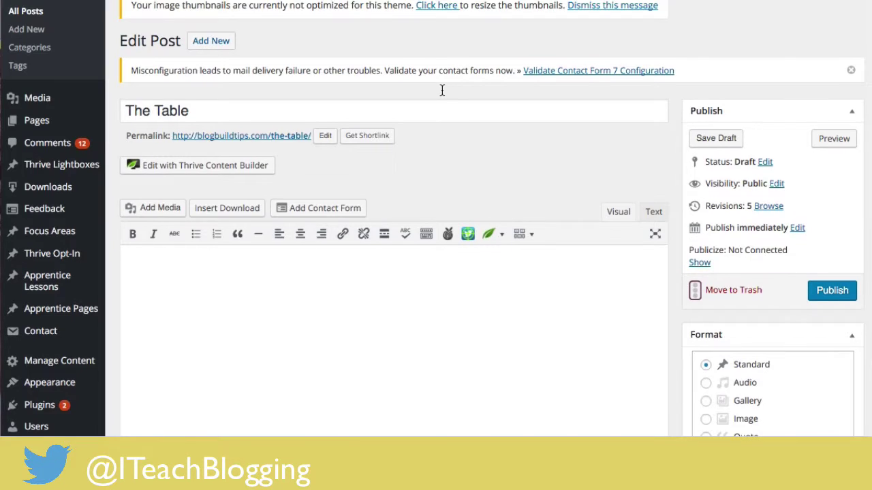
{"action": "scroll", "coordinate": [441, 90], "scroll_direction": "down", "scroll_amount": 2}
{"action": "scroll", "coordinate": [442, 90], "scroll_direction": "up", "scroll_amount": 1}
{"action": "scroll", "coordinate": [442, 90], "scroll_direction": "up", "scroll_amount": 1}
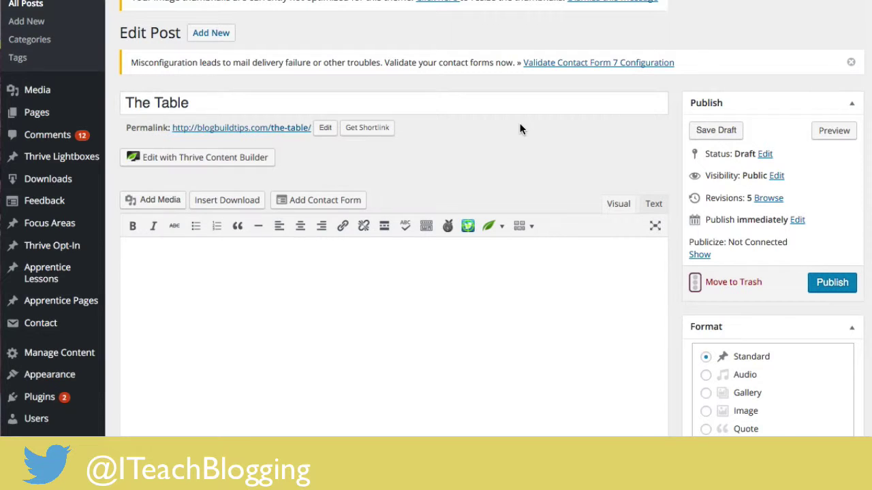
{"action": "scroll", "coordinate": [520, 129], "scroll_direction": "down", "scroll_amount": 2}
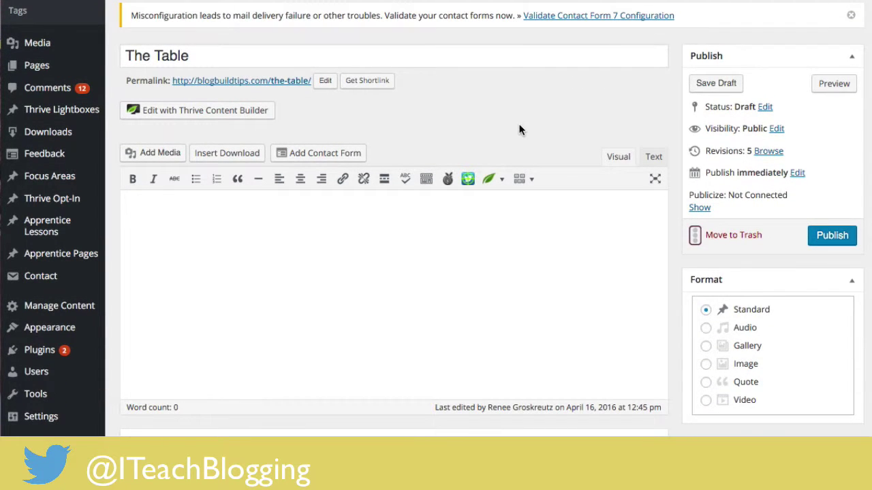
{"action": "left_click", "coordinate": [291, 243]}
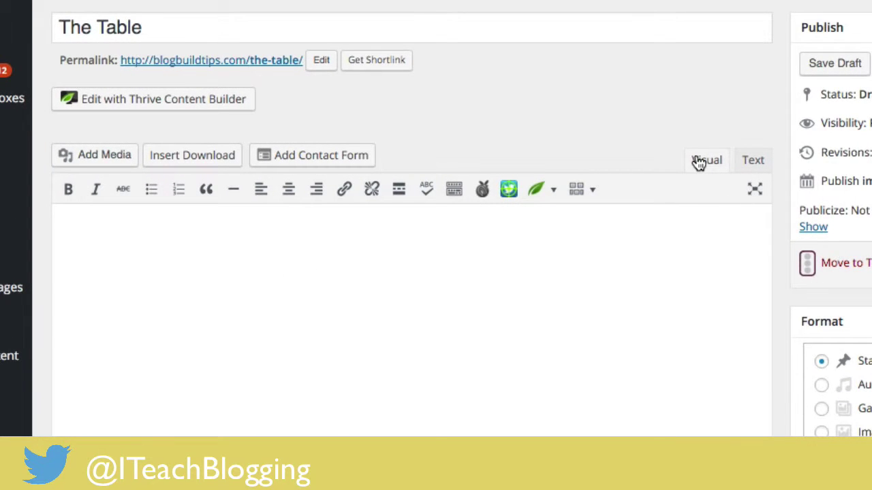
{"action": "left_click", "coordinate": [751, 163]}
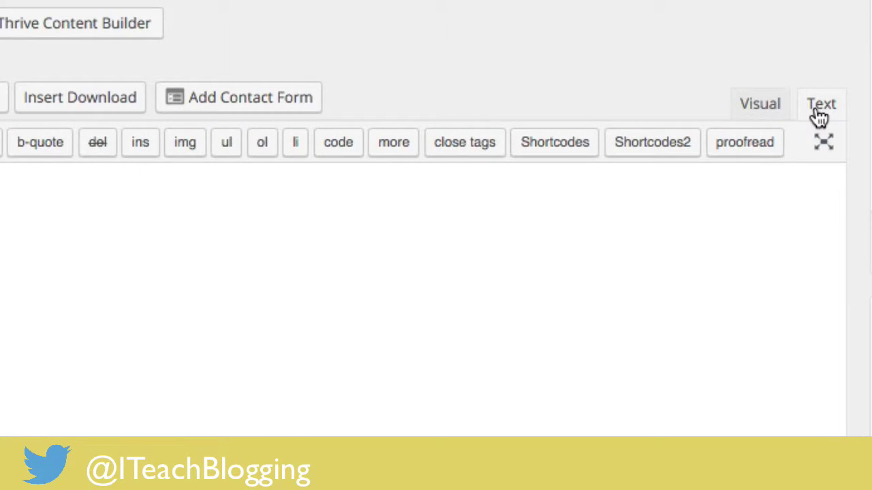
{"action": "key", "text": "super+Tab"}
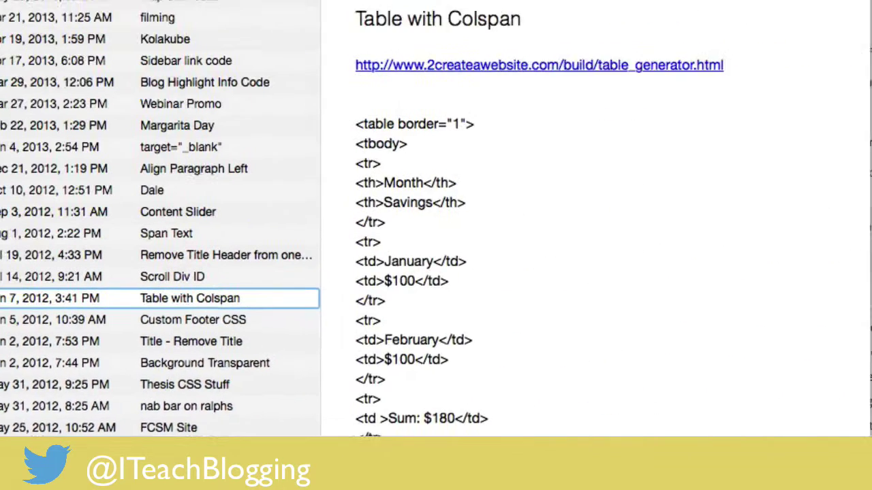
{"action": "left_click_drag", "start_coordinate": [410, 99], "coordinate": [436, 443]}
{"action": "key", "text": "super+c"}
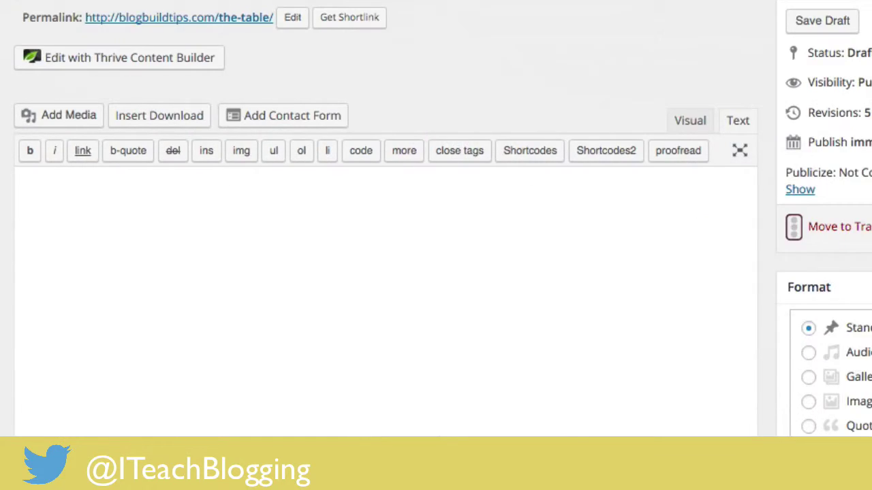
Step: Paste the Month/Savings table HTML into the post and view it rendered in Visual mode
{"action": "left_click", "coordinate": [300, 203]}
{"action": "key", "text": "super+v"}
{"action": "left_click", "coordinate": [674, 124]}
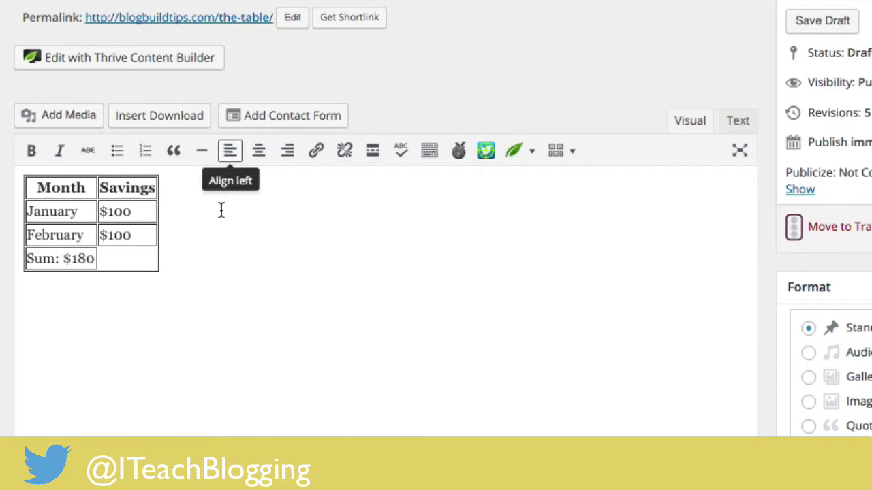
Step: Replace 'January' with 'April' in the table's first month cell
{"action": "left_click", "coordinate": [81, 210]}
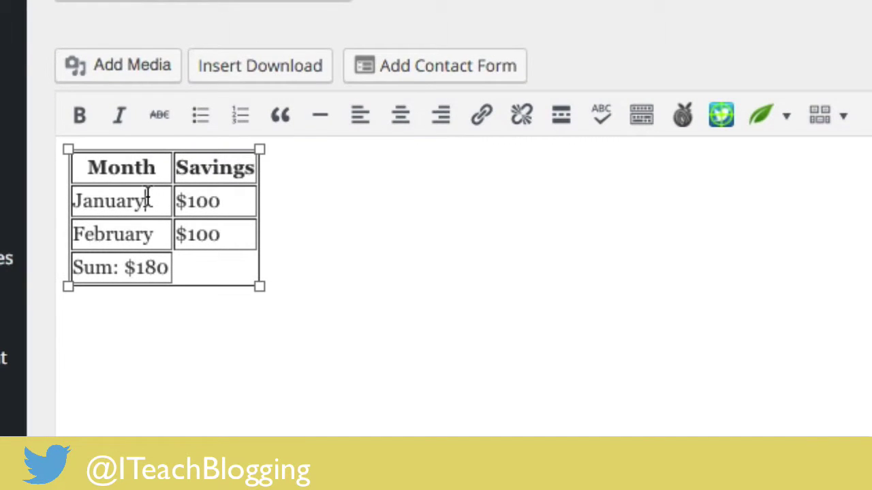
{"action": "key", "text": "BackSpace"}
{"action": "key", "text": "BackSpace"}
{"action": "key", "text": "BackSpace"}
{"action": "key", "text": "BackSpace"}
{"action": "key", "text": "BackSpace"}
{"action": "key", "text": "BackSpace"}
{"action": "key", "text": "BackSpace"}
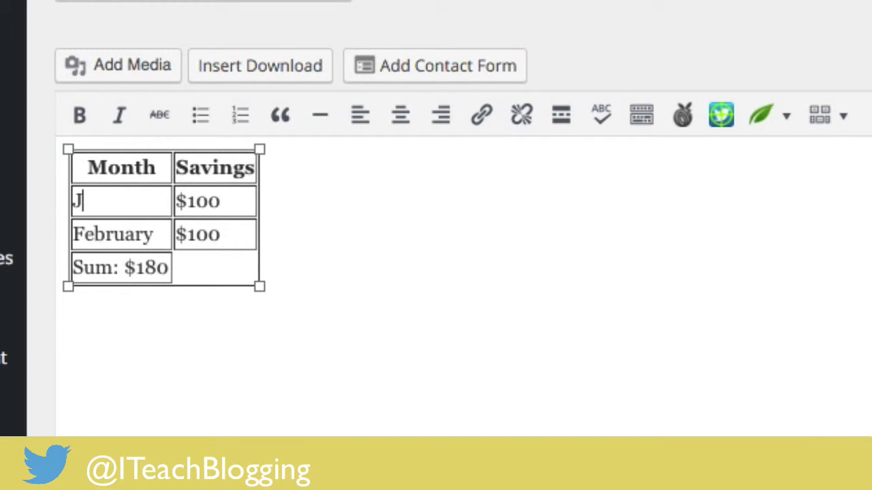
{"action": "type", "text": "April"}
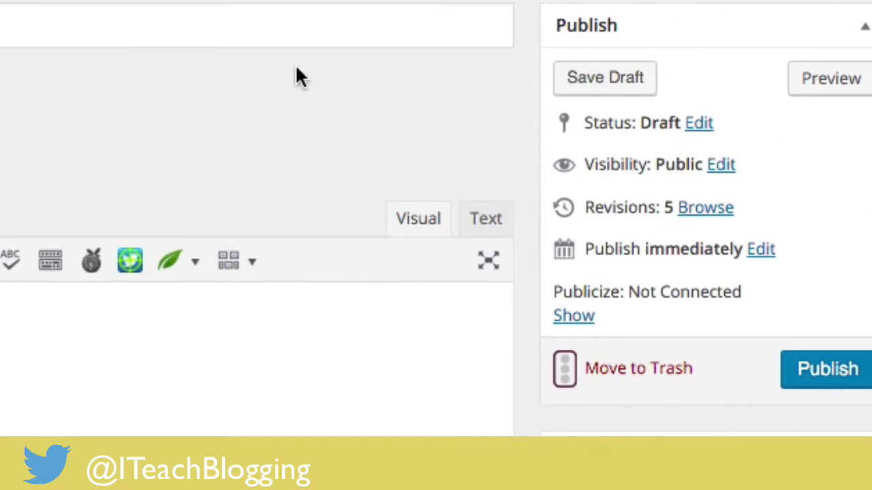
Step: Save 'The Table' as a draft and check the April, February and Sum: $180 rows
{"action": "left_click", "coordinate": [605, 88]}
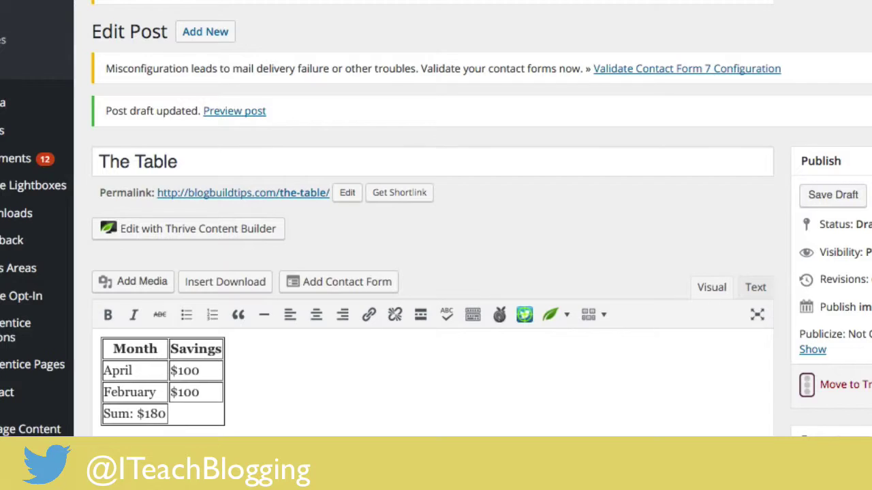
{"action": "scroll", "coordinate": [503, 196], "scroll_direction": "down", "scroll_amount": 3}
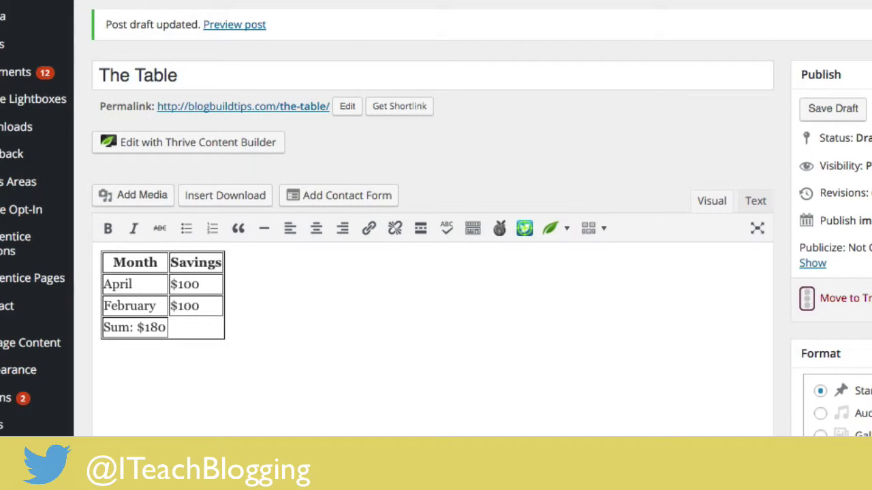
{"action": "left_click", "coordinate": [175, 327]}
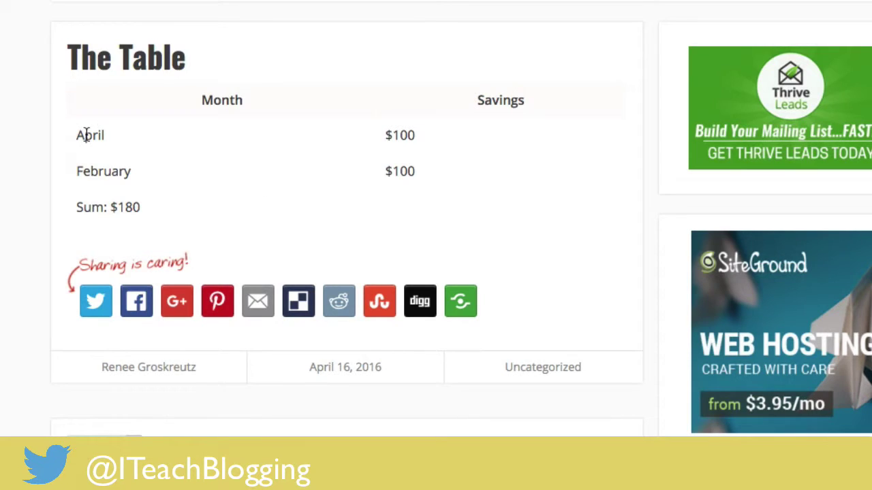
{"action": "left_click_drag", "start_coordinate": [77, 133], "coordinate": [428, 142]}
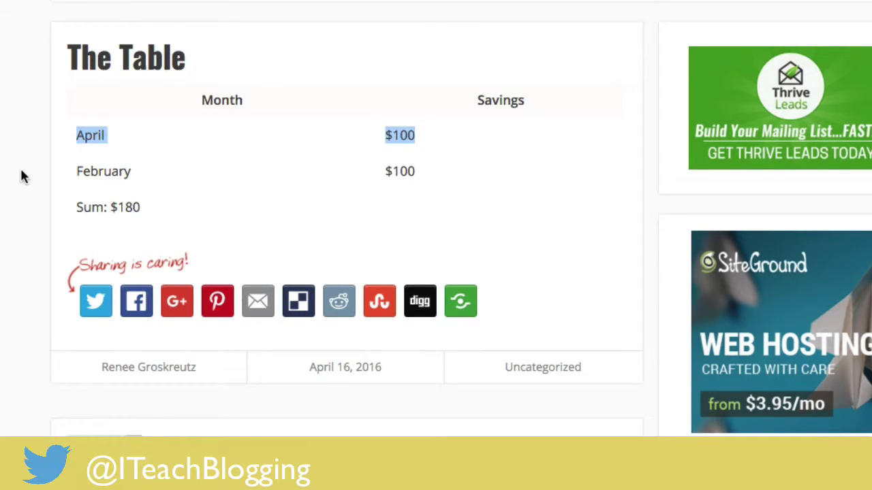
{"action": "left_click_drag", "start_coordinate": [76, 171], "coordinate": [438, 175]}
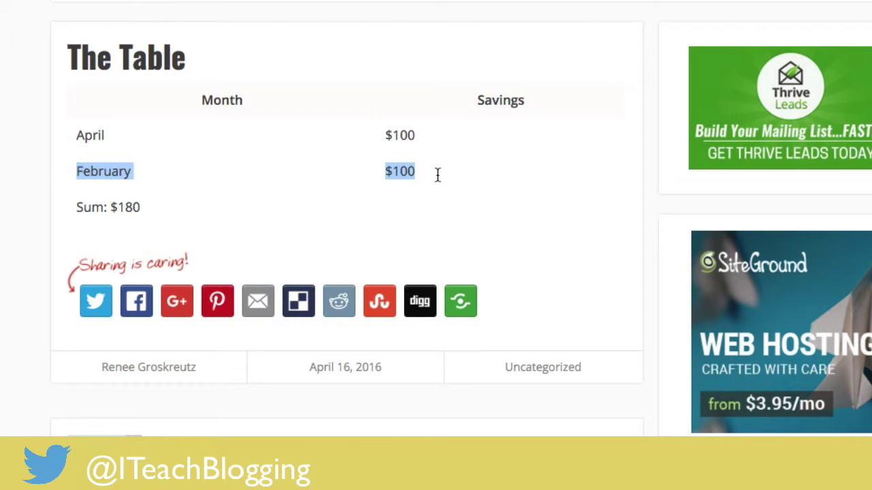
{"action": "left_click", "coordinate": [115, 171]}
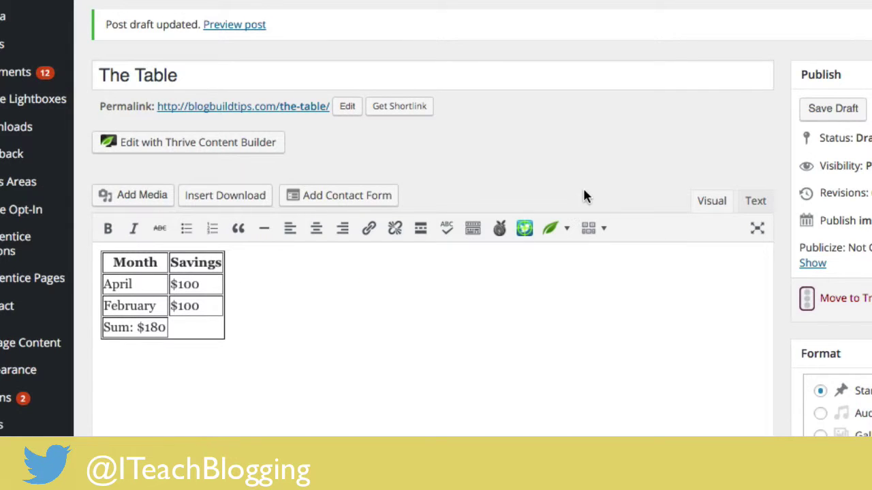
Step: Delete all the table HTML, save the empty draft, and return the editor to Visual mode
{"action": "left_click", "coordinate": [750, 200]}
{"action": "left_click", "coordinate": [290, 366]}
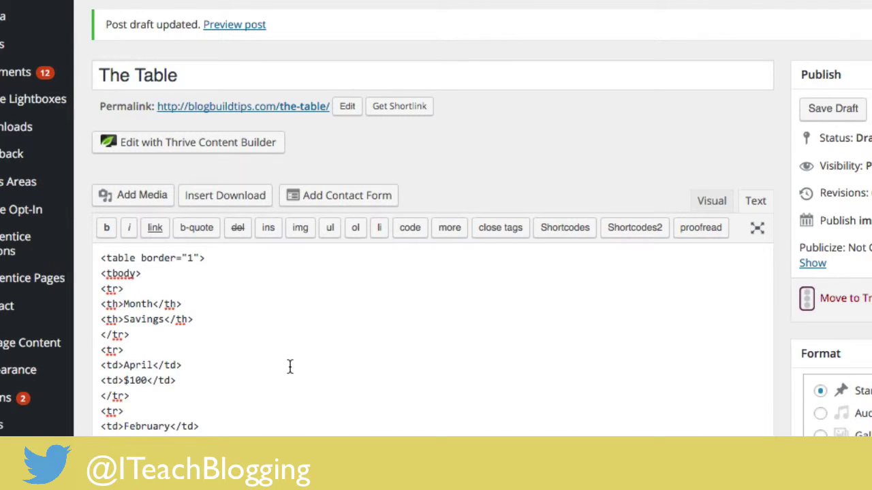
{"action": "key", "text": "ctrl+a"}
{"action": "key", "text": "BackSpace"}
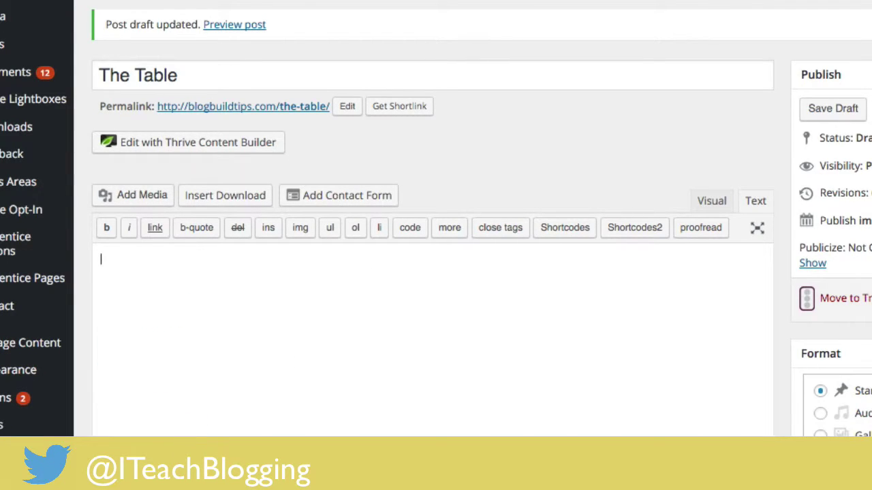
{"action": "left_click", "coordinate": [810, 111]}
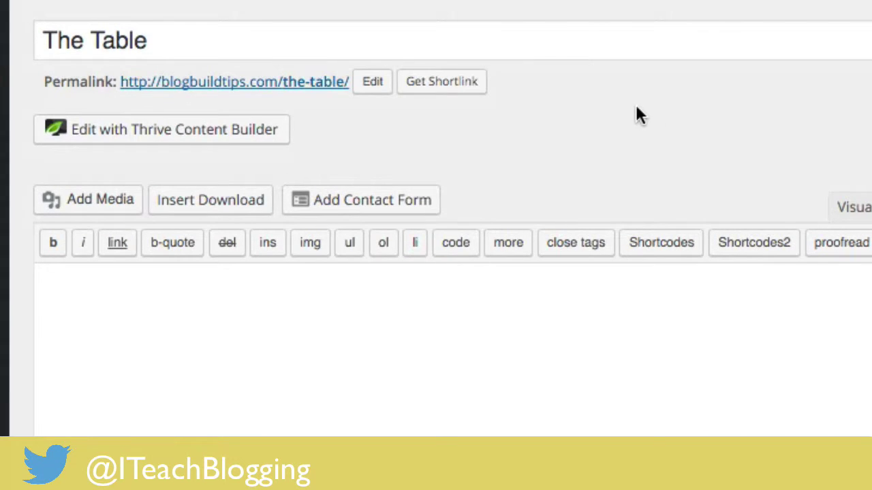
{"action": "left_click", "coordinate": [850, 208]}
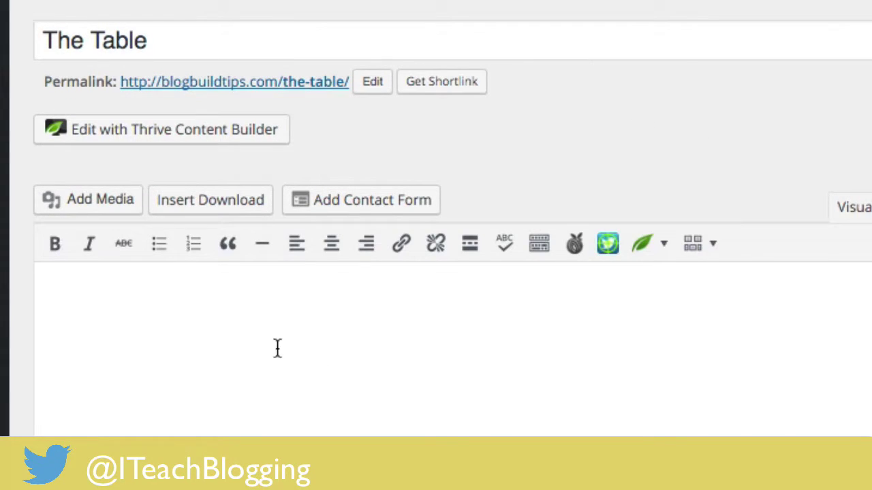
Step: Open 'The Table' in Thrive Content Builder and drag a 1/2–1/2 Column Layout row under the title
{"action": "left_click", "coordinate": [172, 146]}
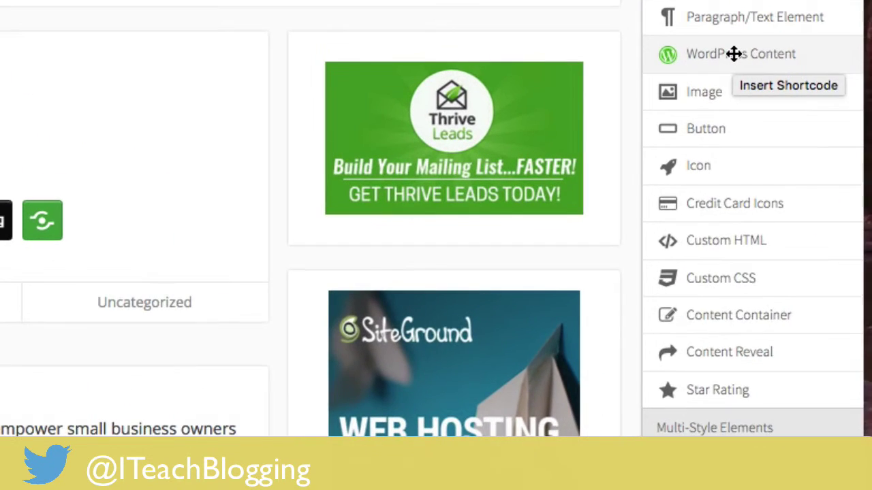
{"action": "scroll", "coordinate": [734, 54], "scroll_direction": "down", "scroll_amount": 6}
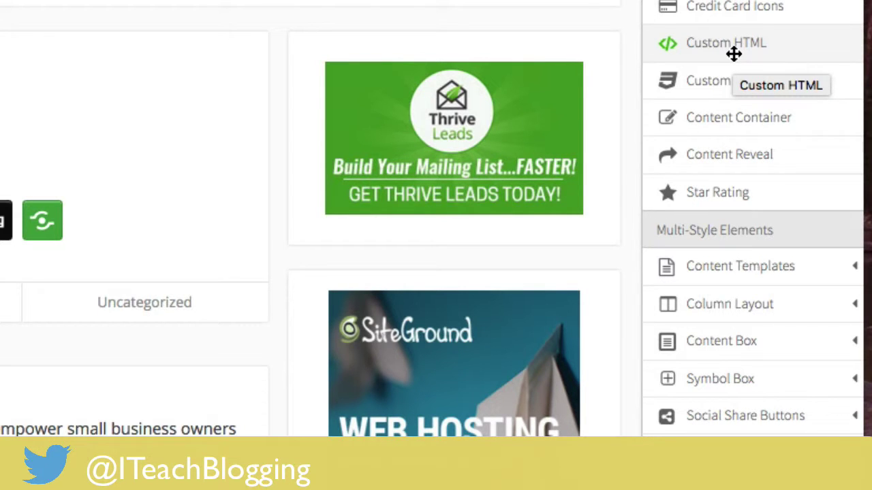
{"action": "left_click", "coordinate": [743, 307]}
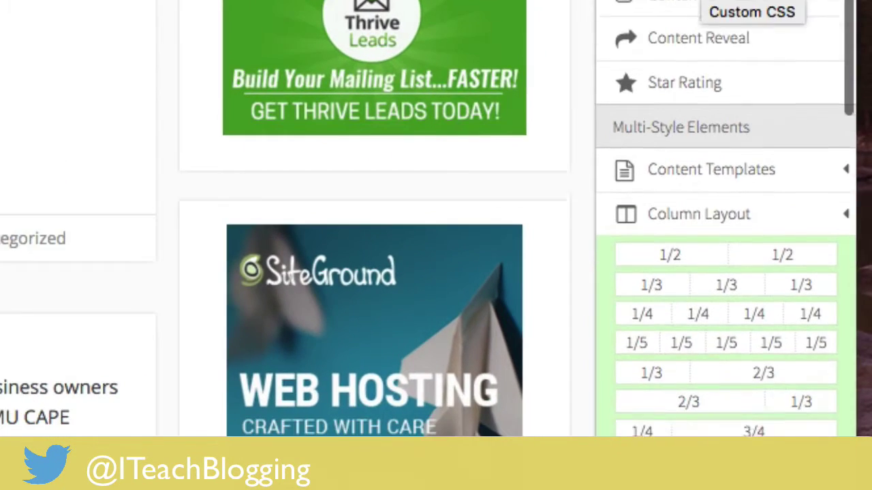
{"action": "scroll", "coordinate": [626, 7], "scroll_direction": "down", "scroll_amount": 7}
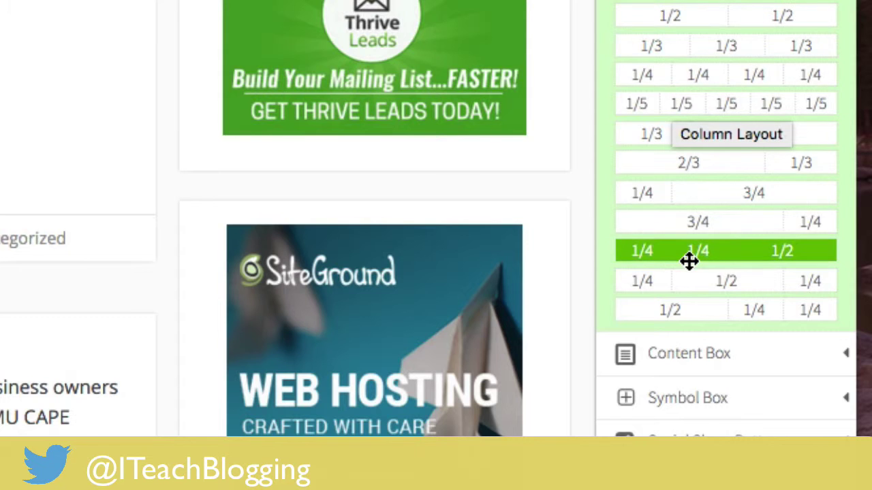
{"action": "left_click_drag", "start_coordinate": [644, 14], "coordinate": [206, 107]}
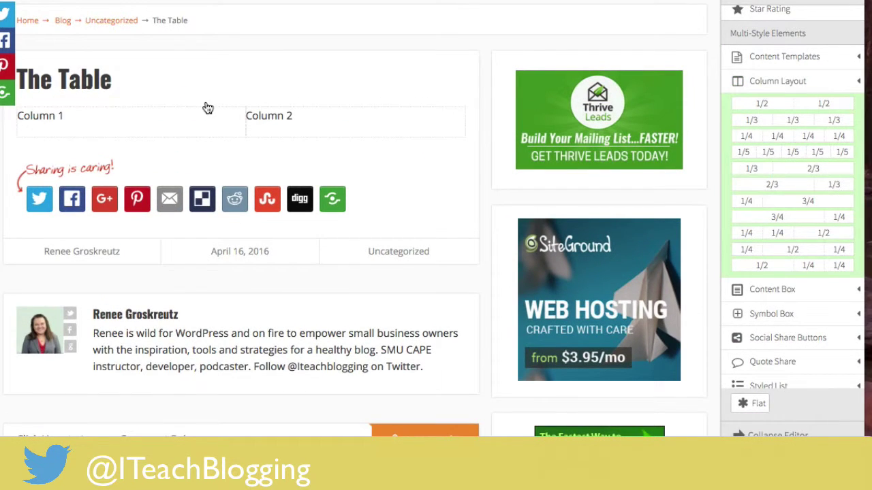
Step: Add a second trial half-and-half row, then remove both trial rows with their red X buttons
{"action": "left_click_drag", "start_coordinate": [768, 106], "coordinate": [140, 149]}
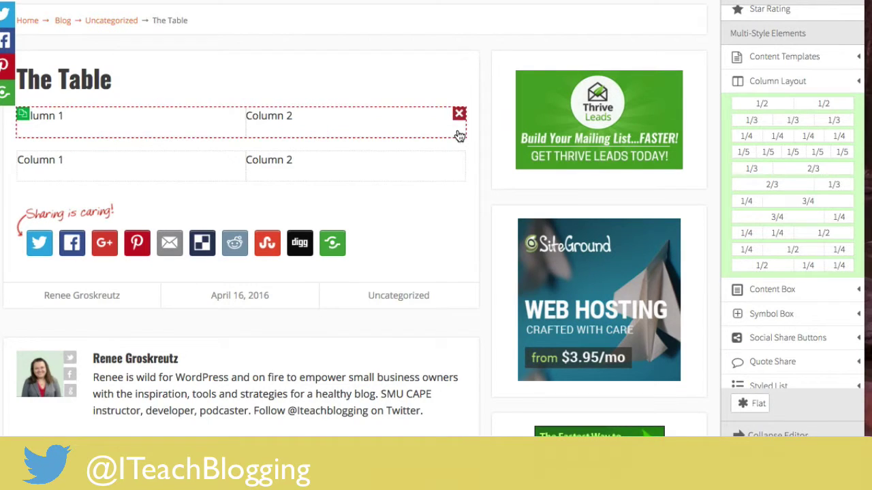
{"action": "left_click", "coordinate": [459, 116]}
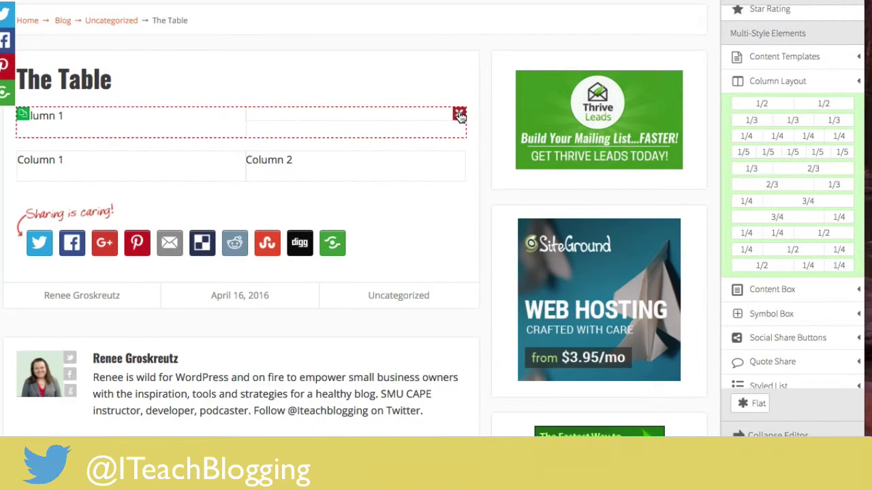
{"action": "left_click", "coordinate": [459, 114]}
{"action": "left_click", "coordinate": [459, 116]}
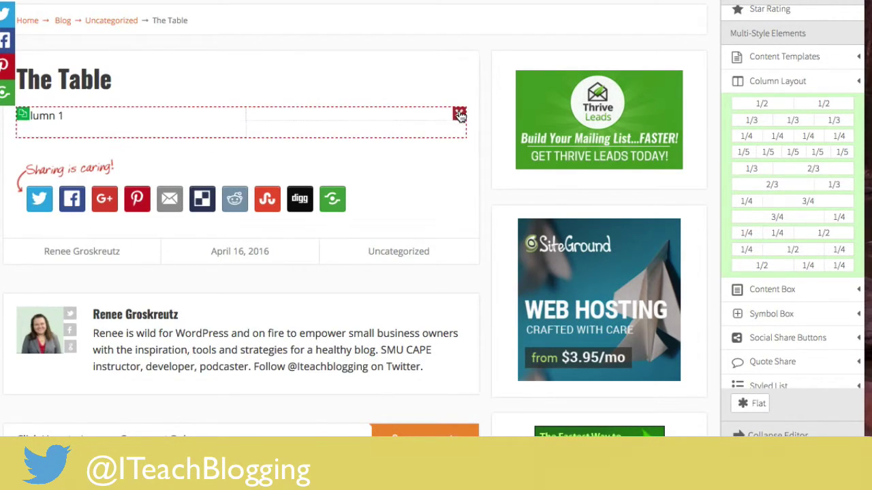
{"action": "left_click", "coordinate": [459, 114]}
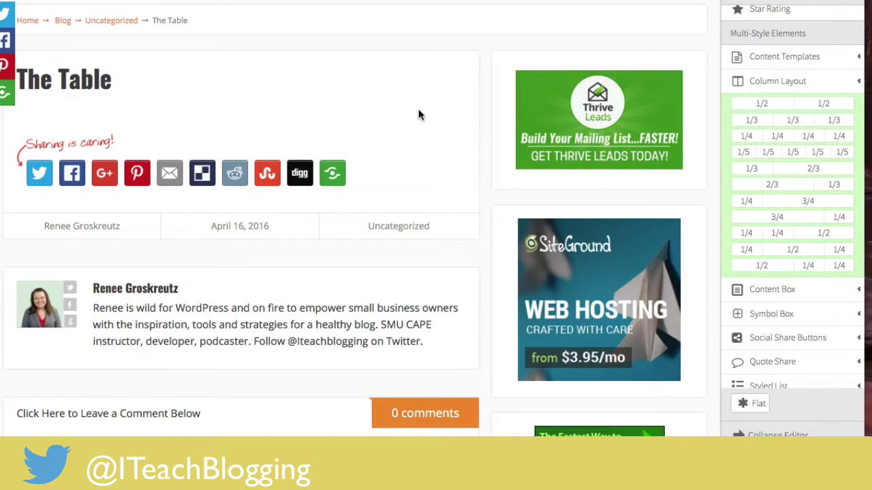
Step: Insert three stacked 1/2–1/2 column rows under the post title
{"action": "left_click", "coordinate": [768, 102]}
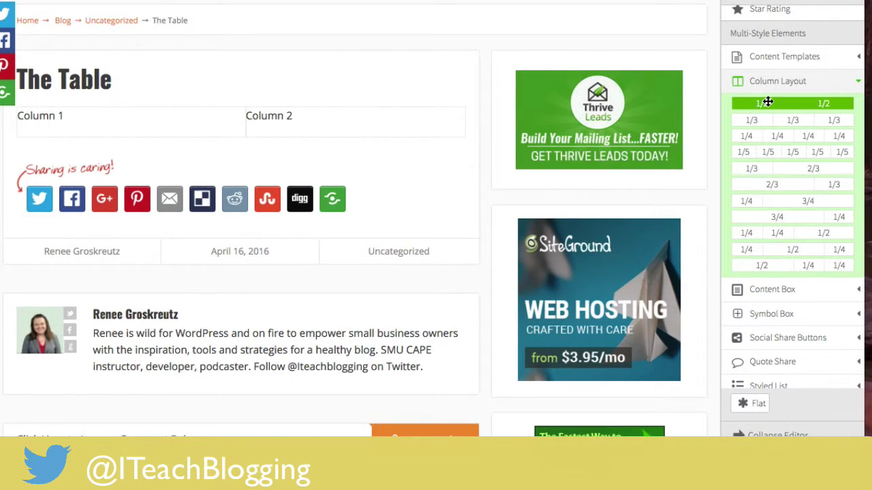
{"action": "left_click", "coordinate": [767, 102]}
{"action": "left_click", "coordinate": [768, 102]}
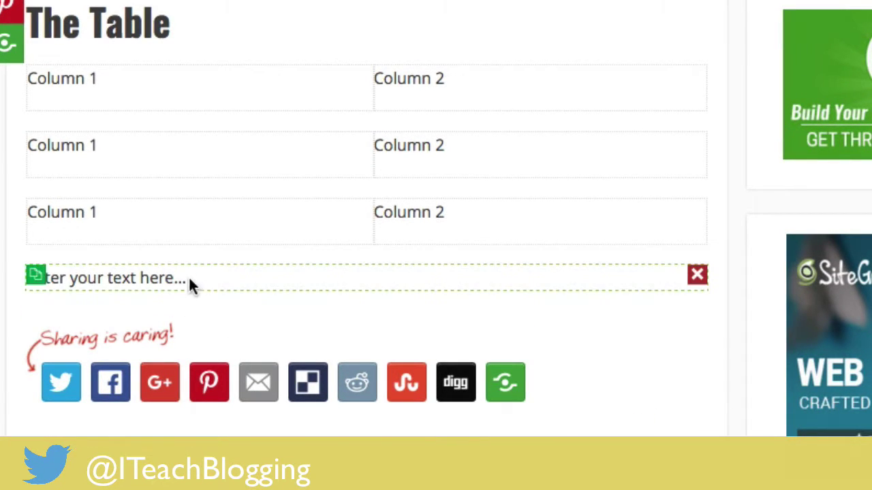
Step: Move the 'Enter your text here' placeholder between rows and delete it with its red X
{"action": "left_click_drag", "start_coordinate": [192, 272], "coordinate": [197, 193]}
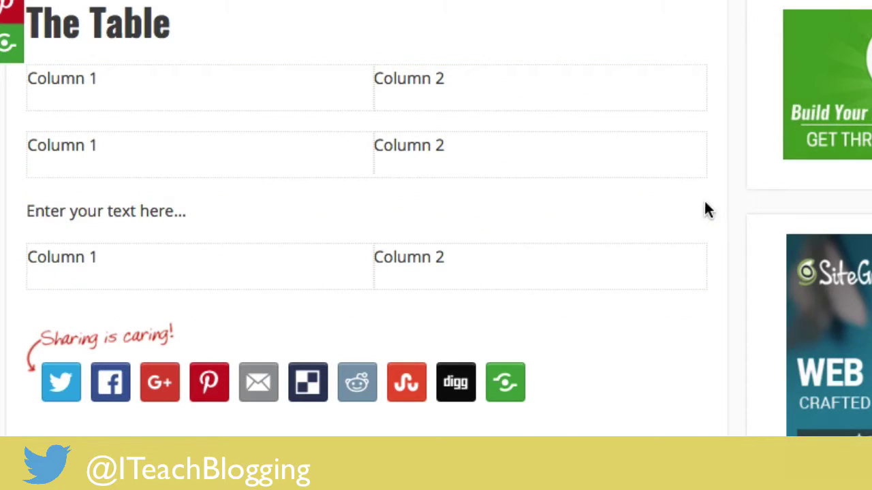
{"action": "left_click", "coordinate": [699, 208]}
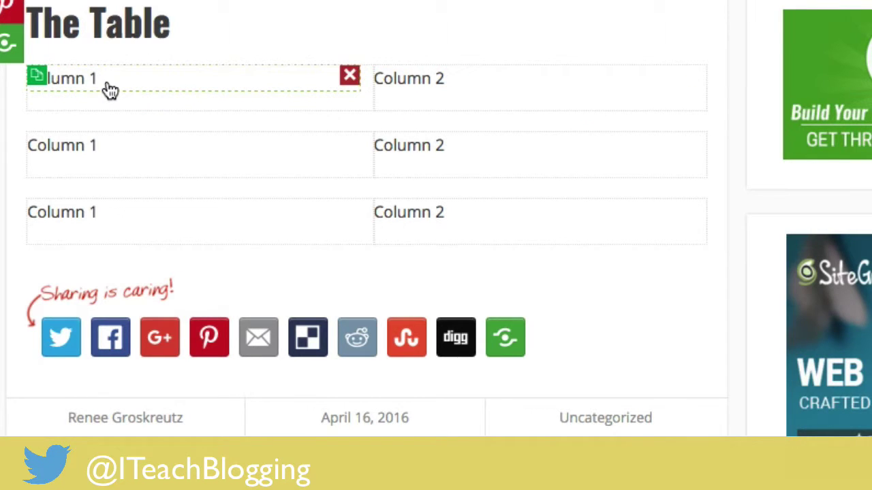
Step: Replace the first cell's 'Column 1' text with 'April 1'
{"action": "left_click", "coordinate": [82, 80]}
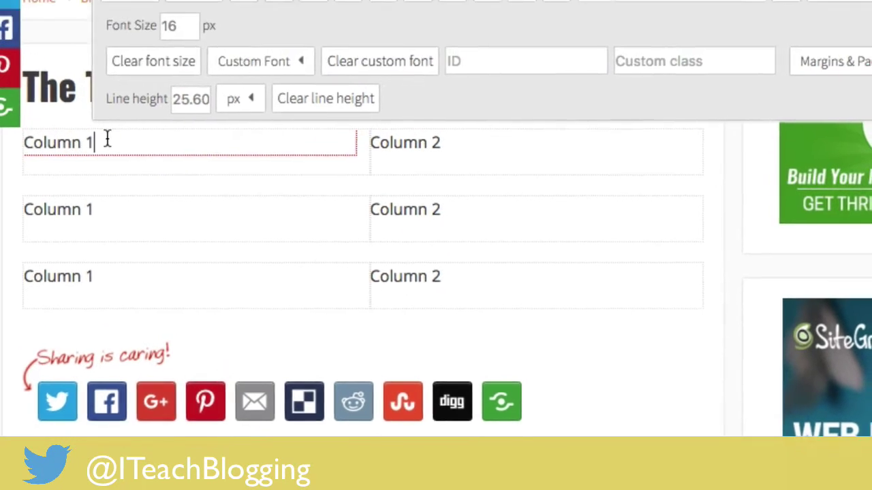
{"action": "key", "text": "BackSpace"}
{"action": "key", "text": "BackSpace"}
{"action": "key", "text": "BackSpace"}
{"action": "key", "text": "BackSpace"}
{"action": "key", "text": "BackSpace"}
{"action": "key", "text": "BackSpace"}
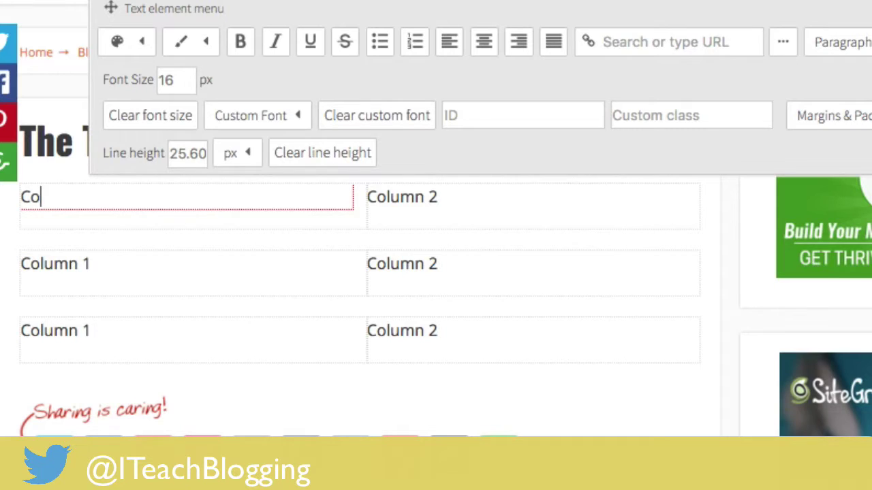
{"action": "key", "text": "BackSpace"}
{"action": "key", "text": "BackSpace"}
{"action": "type", "text": "April 1"}
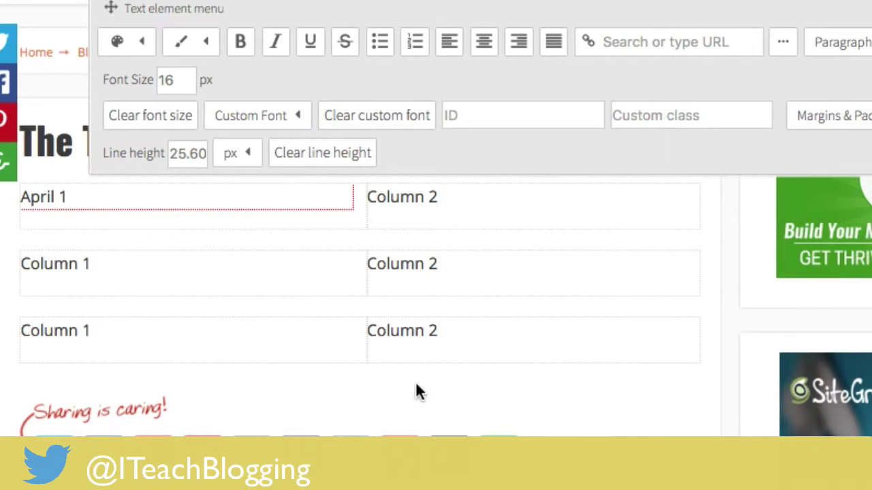
{"action": "left_click", "coordinate": [418, 393]}
Step: Try centre and right alignment on 'April 1', then set it back to left-aligned
{"action": "left_click", "coordinate": [122, 200]}
{"action": "left_click", "coordinate": [487, 42]}
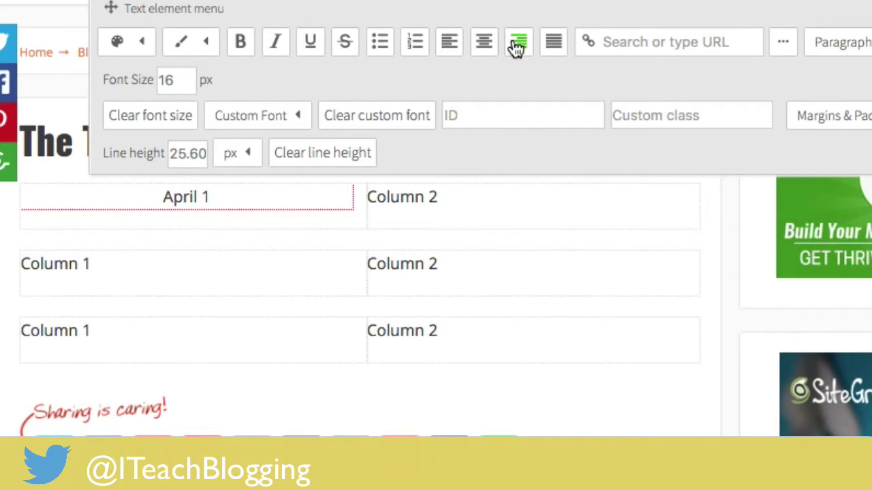
{"action": "left_click", "coordinate": [518, 45]}
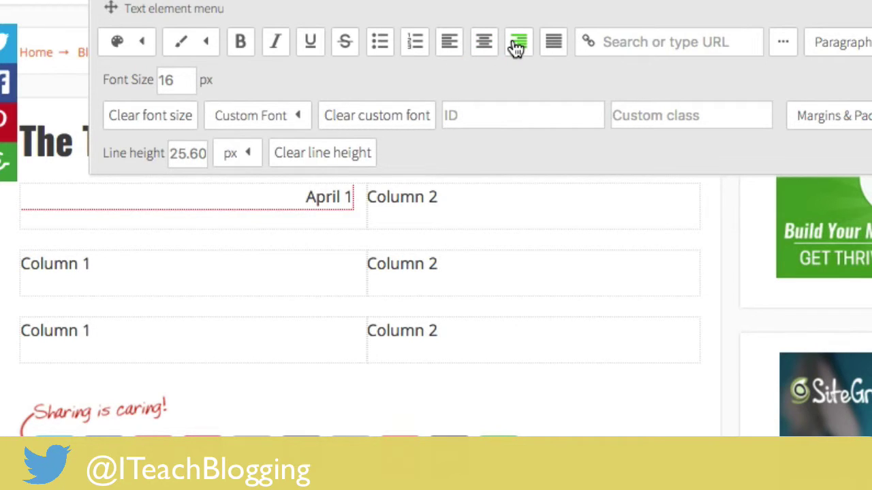
{"action": "left_click", "coordinate": [449, 43]}
{"action": "left_click", "coordinate": [264, 389]}
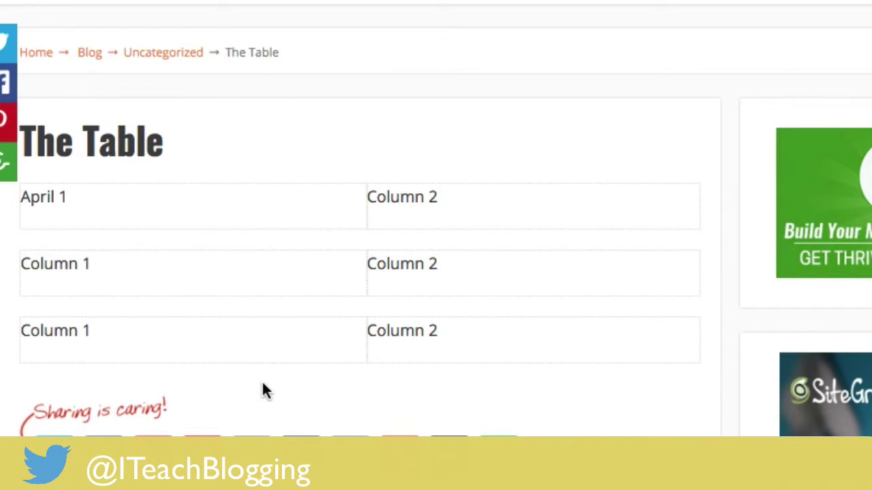